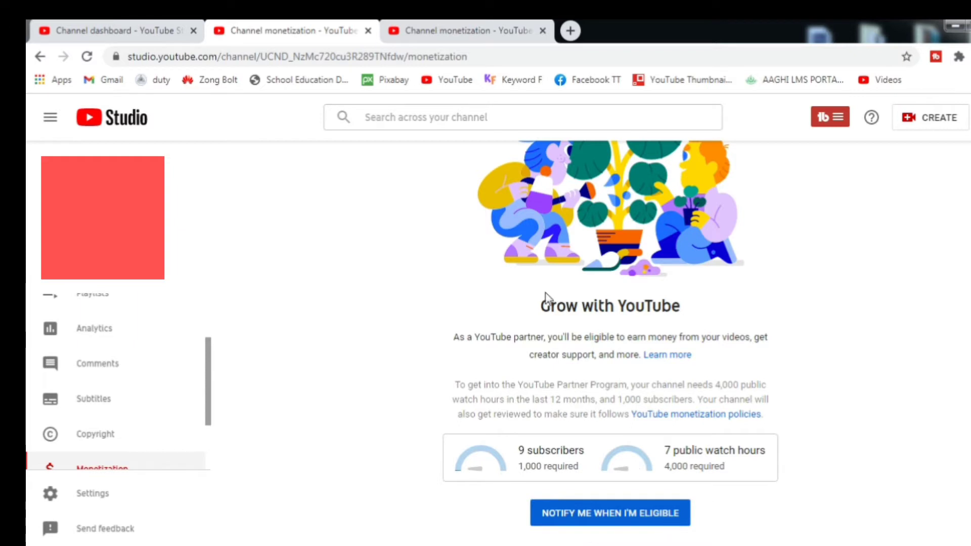
Compare the open channels' Studio pages and start the Partner Program application for the channel that meets both requirements
click(458, 30)
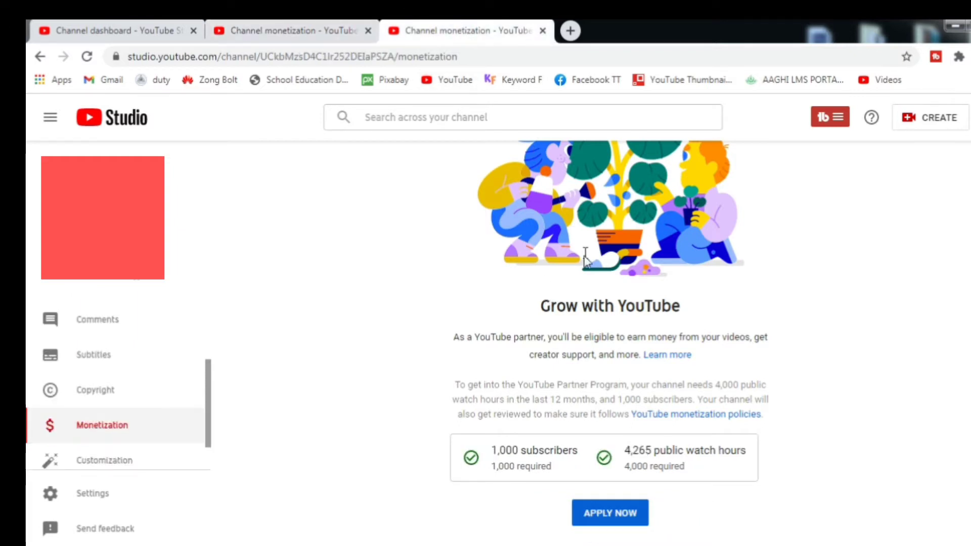
mouse_move(567, 455)
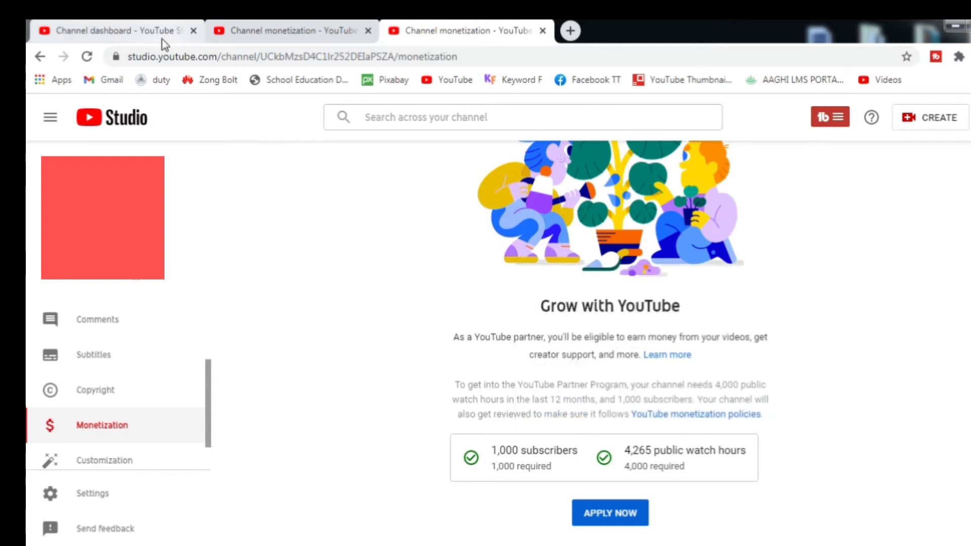
click(151, 28)
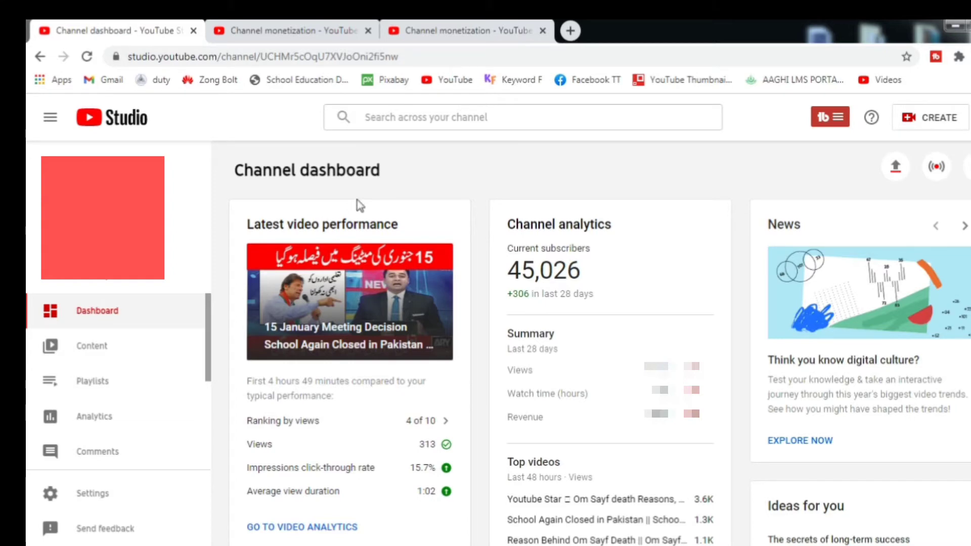
click(449, 32)
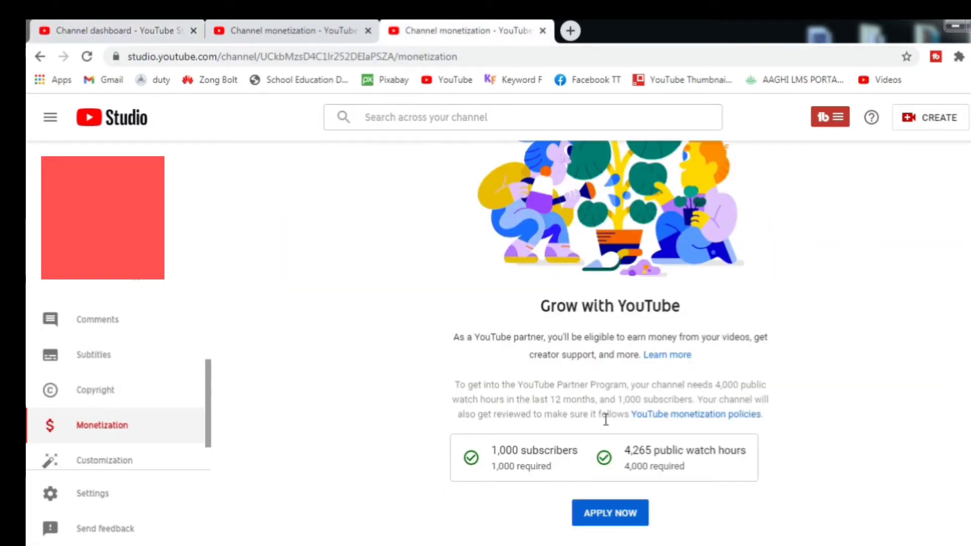
click(610, 513)
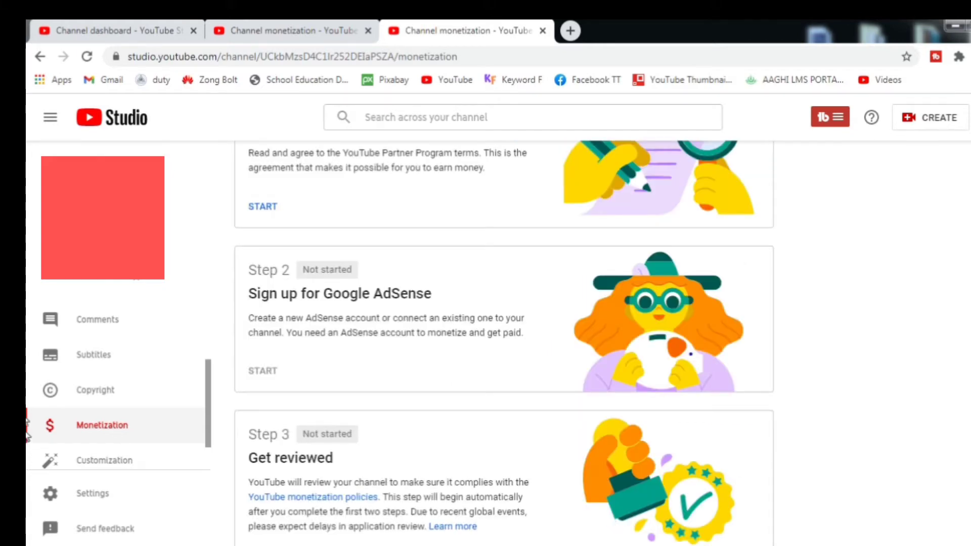
Start Step 1 of channel monetization, review the YouTube Partner Program terms through to the end and accept them
scroll(503, 344, down, 3)
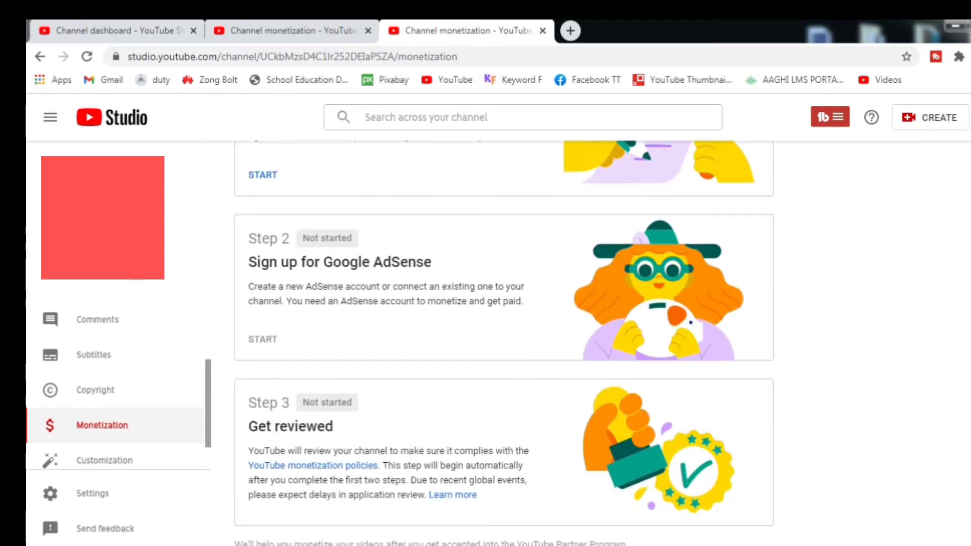
scroll(675, 408, up, 2)
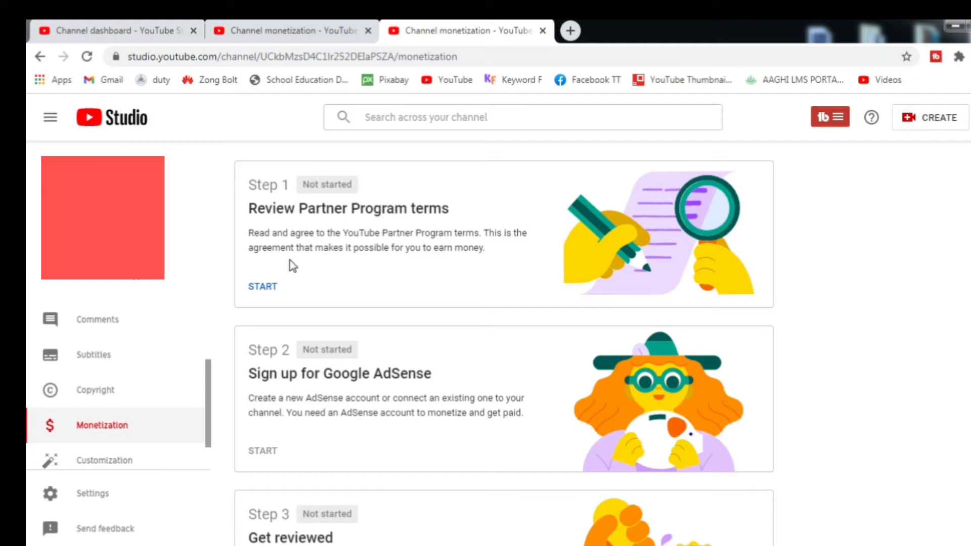
click(266, 288)
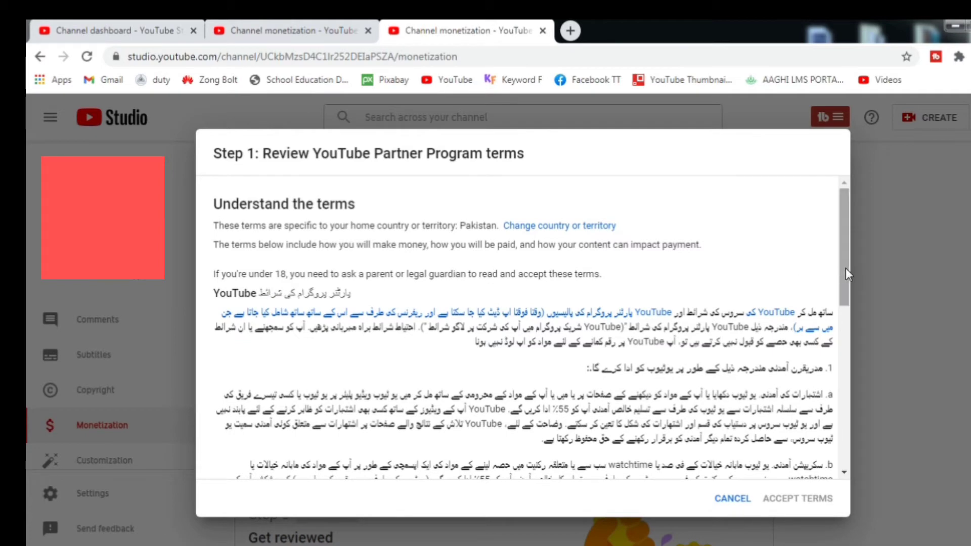
drag(845, 268, 843, 444)
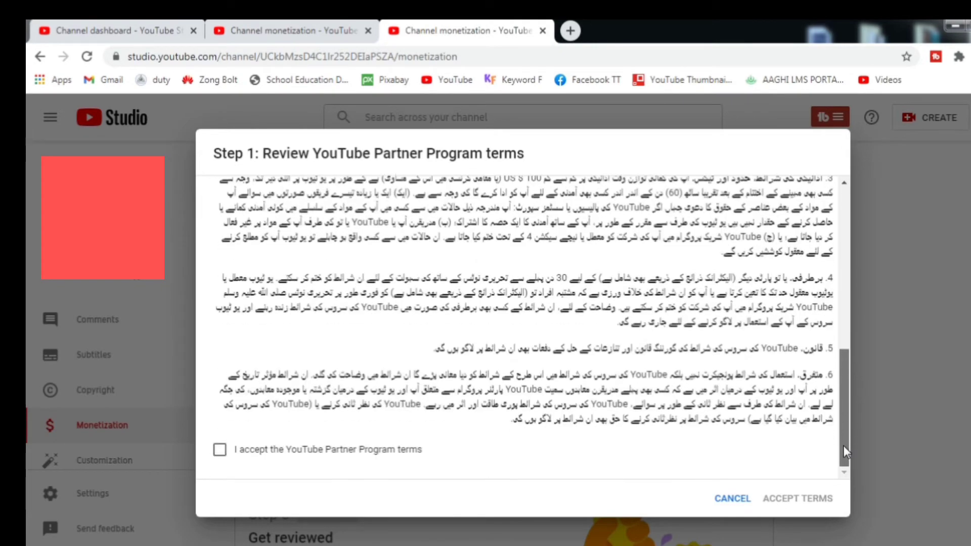
click(258, 454)
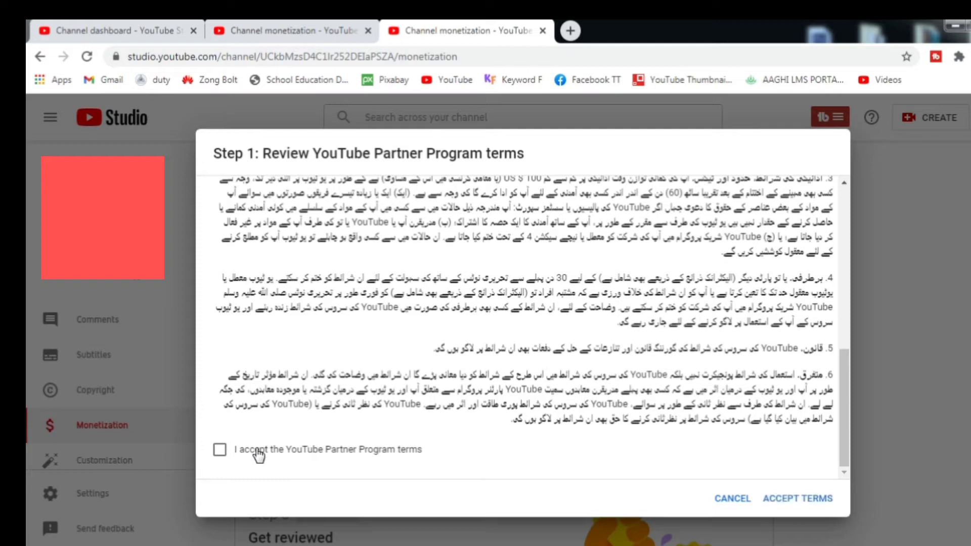
click(785, 507)
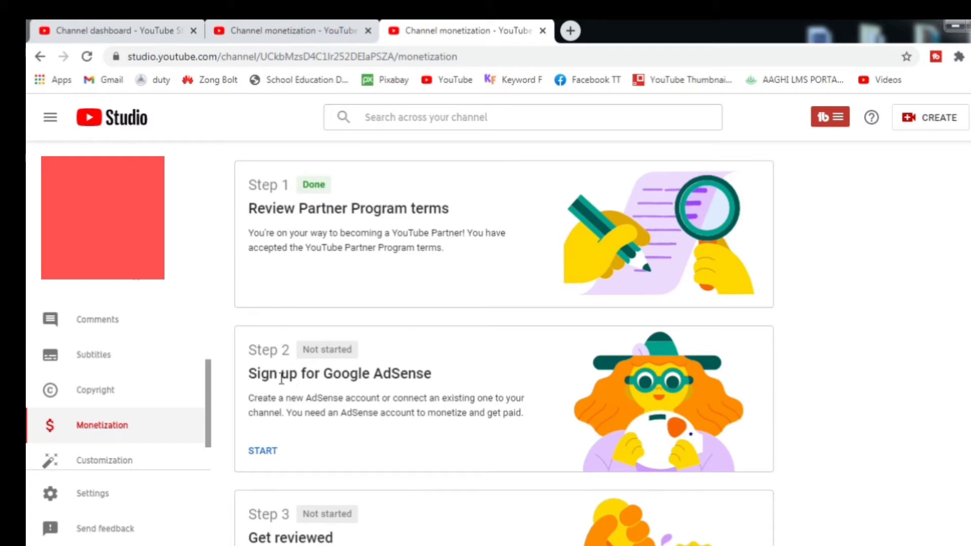
Start the Google AdSense sign-up with "No, I don't have an existing account" and choose the Google account to create it with
click(266, 454)
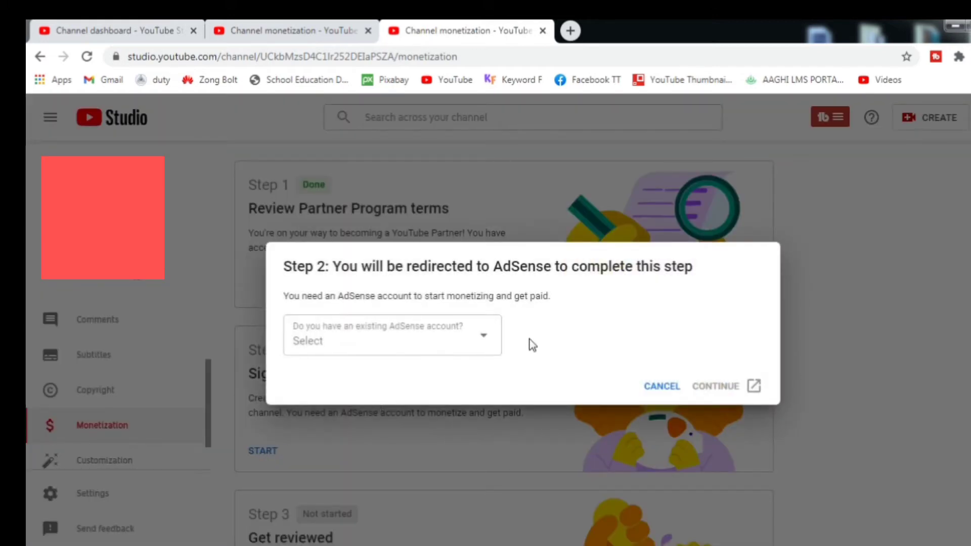
click(487, 340)
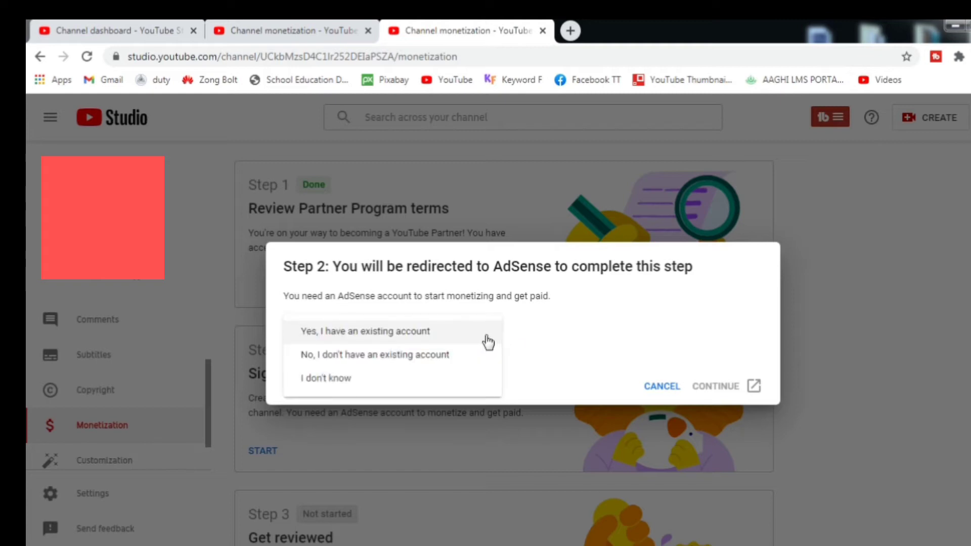
click(438, 357)
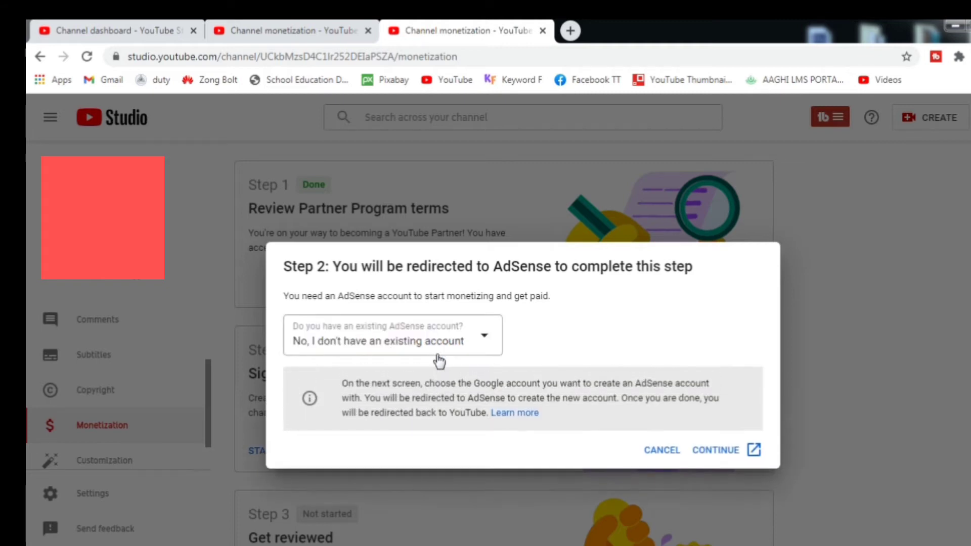
click(716, 451)
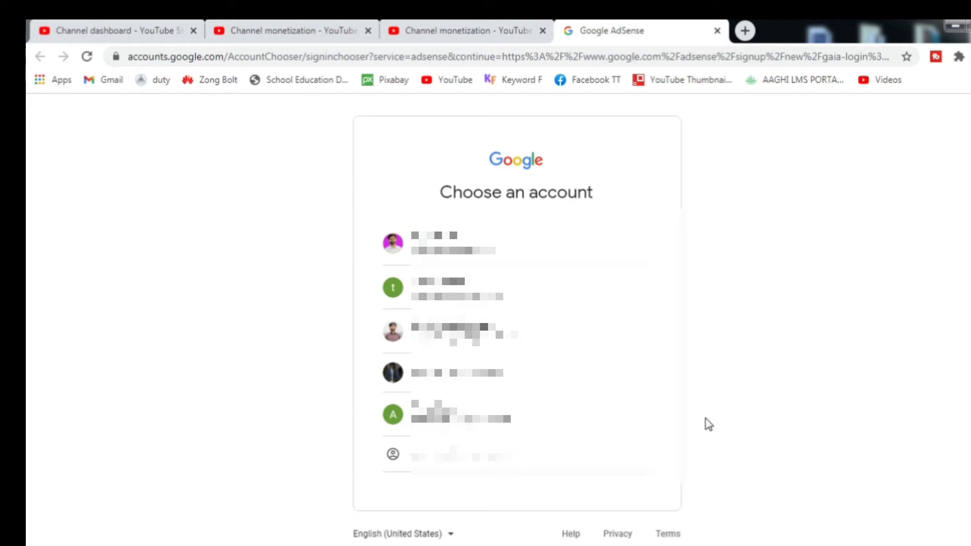
click(566, 428)
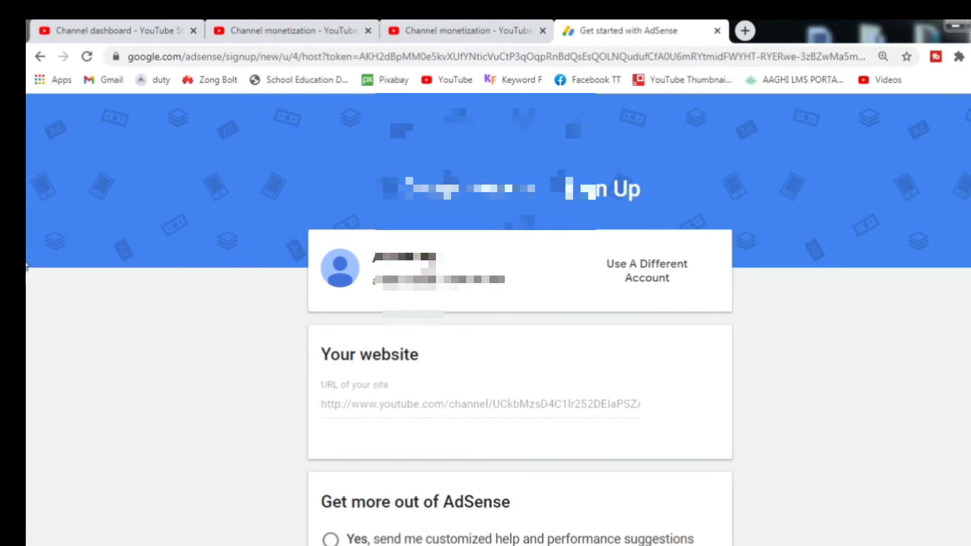
Opt in to customized help and performance suggestions and set the country or territory to Pakistan in the AdSense sign-up form
scroll(26, 266, down, 4)
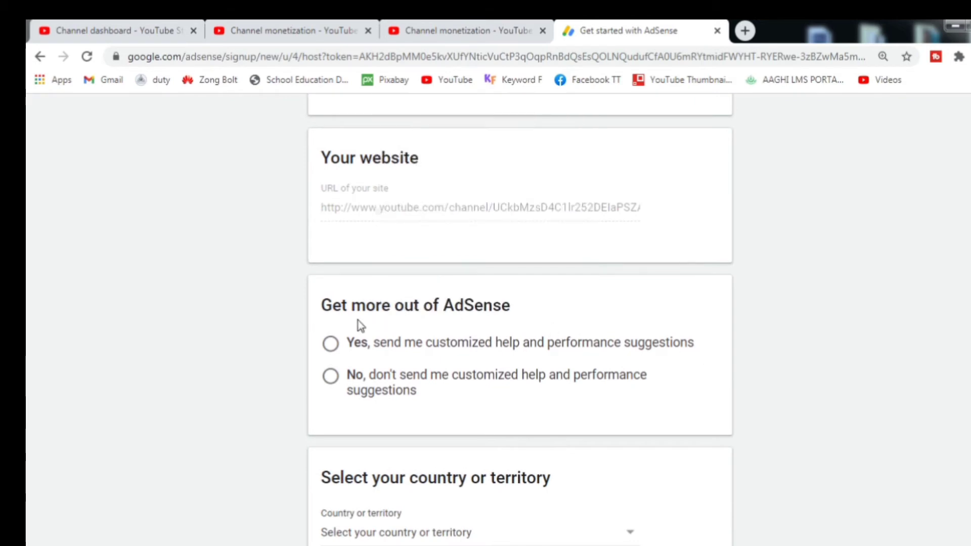
click(330, 343)
scroll(26, 291, down, 4)
scroll(26, 384, down, 1)
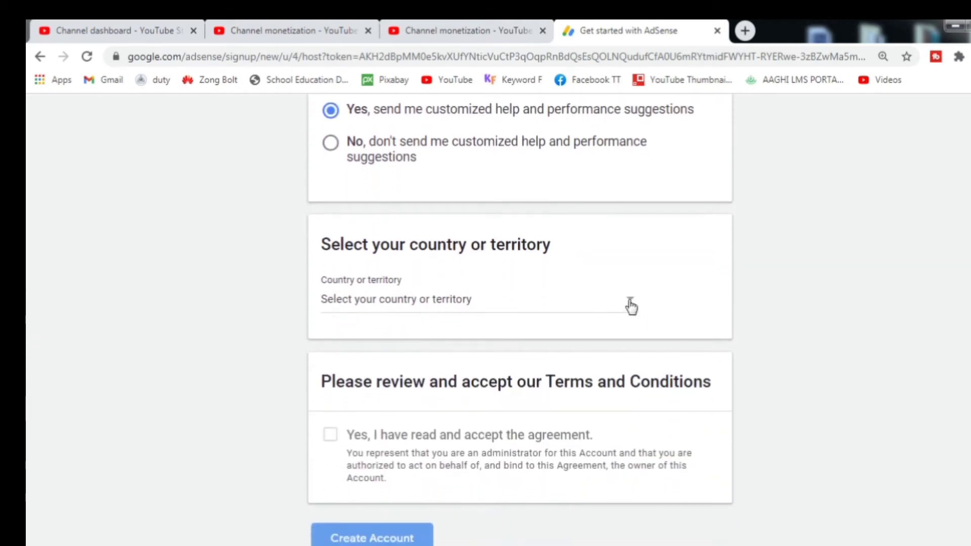
click(630, 303)
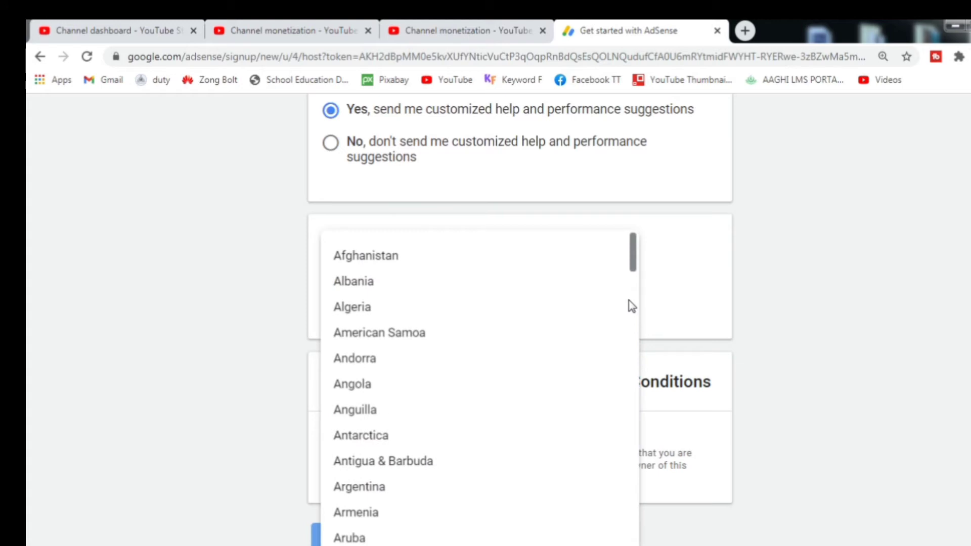
text(p)
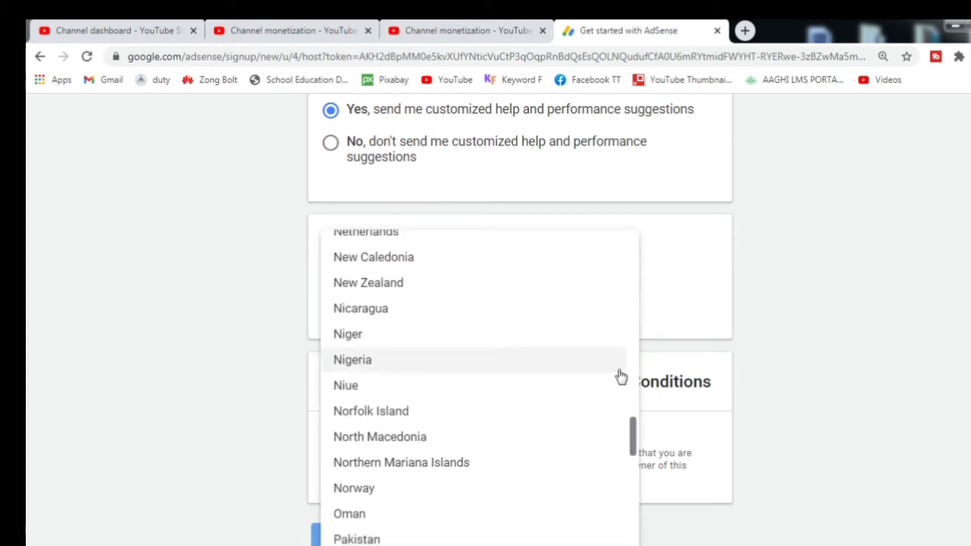
click(377, 540)
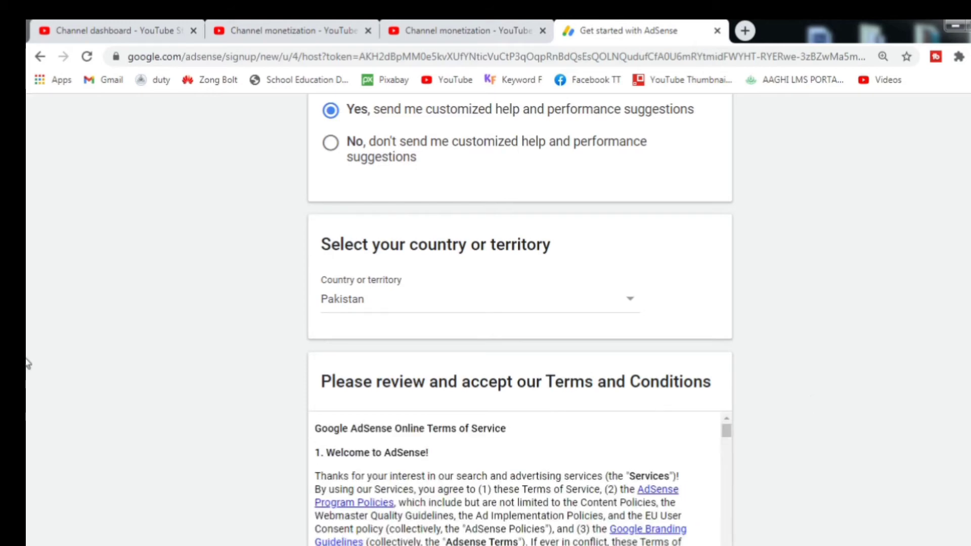
Accept the AdSense terms and conditions, create the account and get started with the payment address details
scroll(26, 364, down, 6)
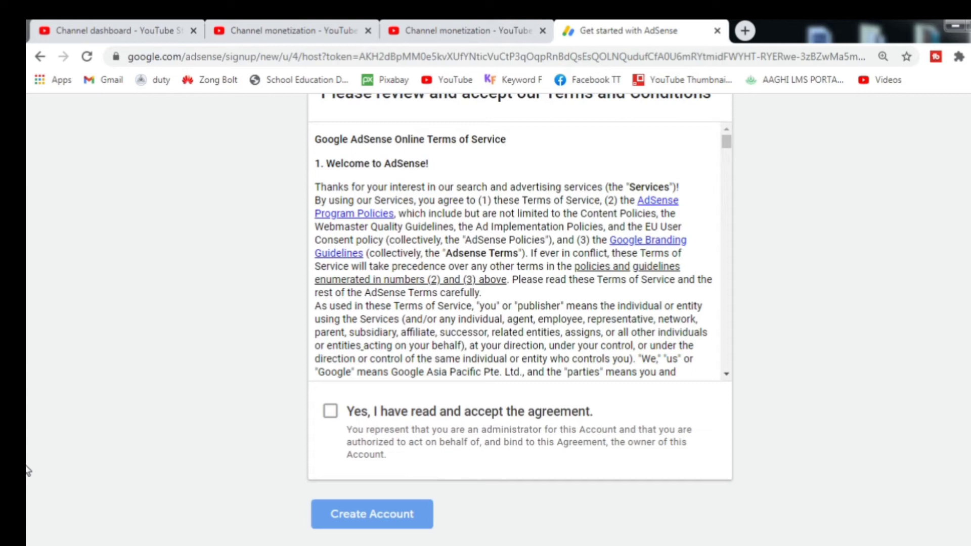
click(341, 414)
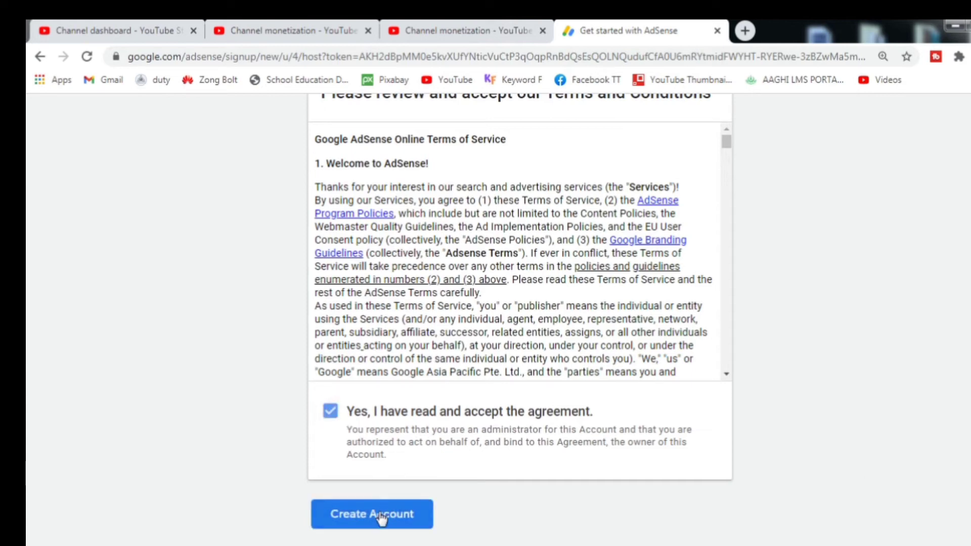
click(380, 516)
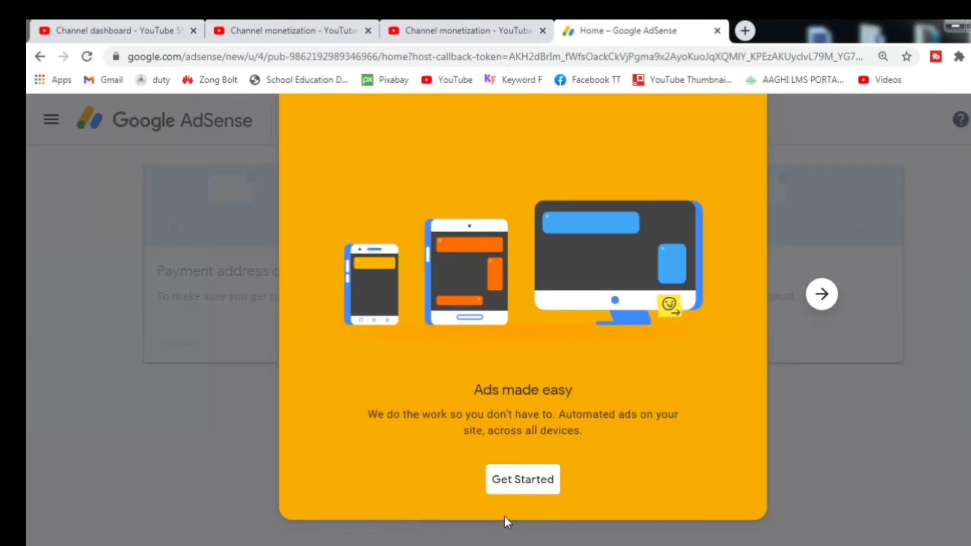
click(515, 493)
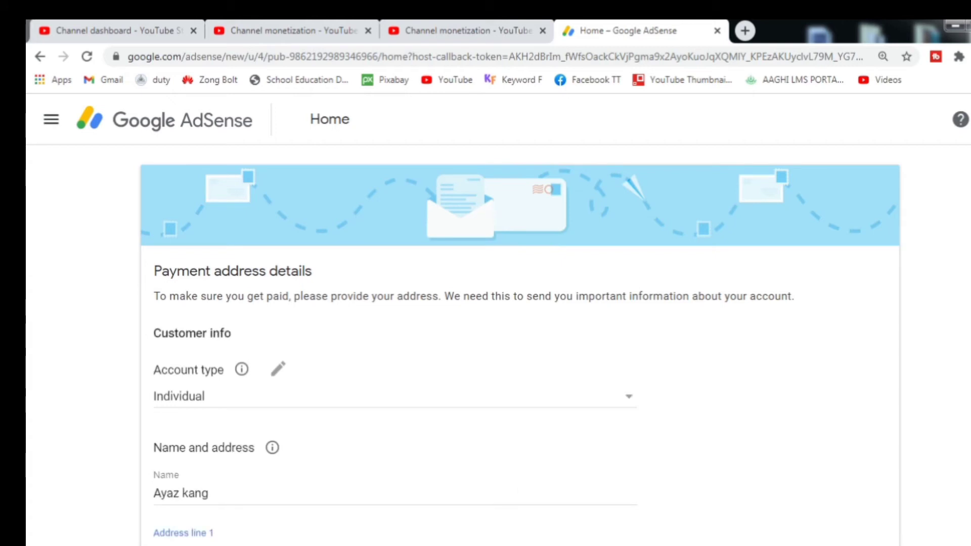
Fill in the payment address details with the account type kept as Individual, and submit the form
scroll(28, 354, down, 3)
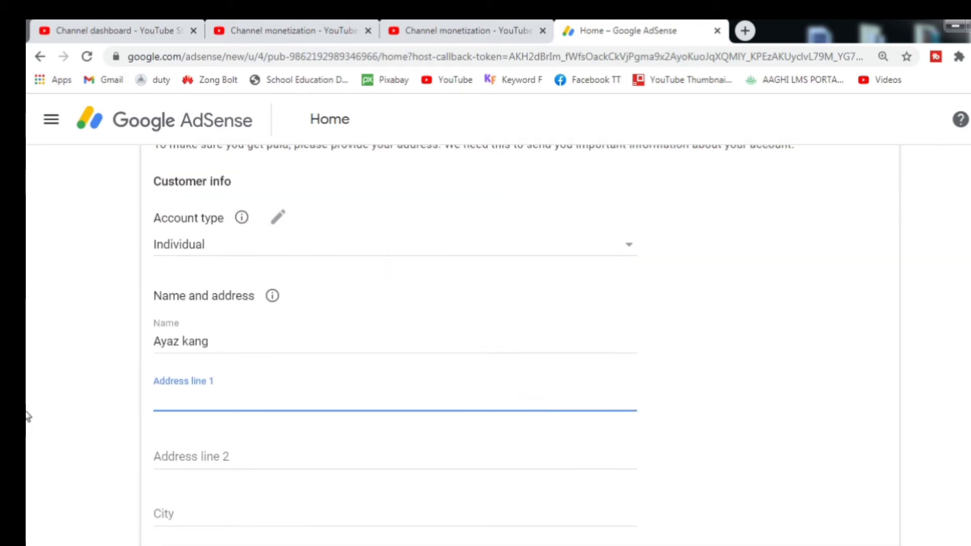
scroll(28, 404, up, 1)
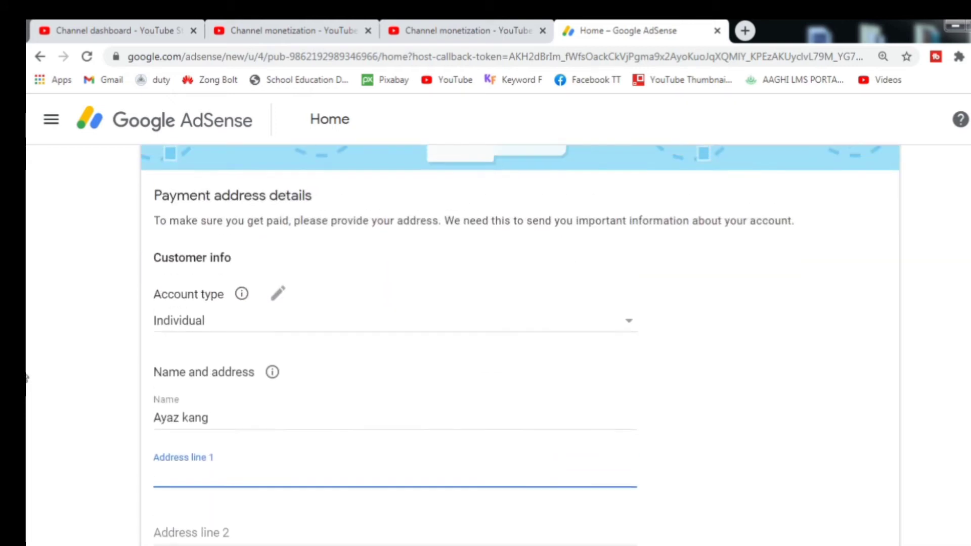
click(267, 331)
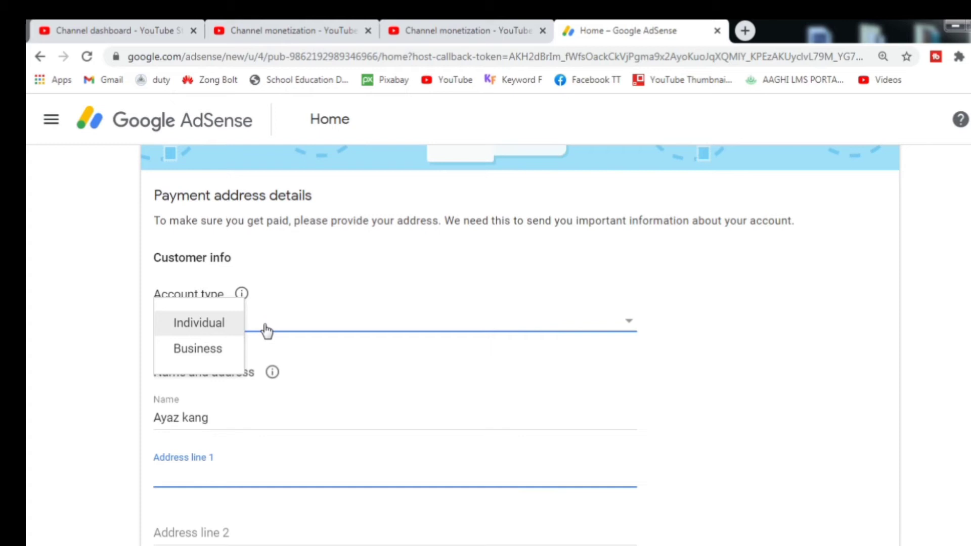
click(832, 362)
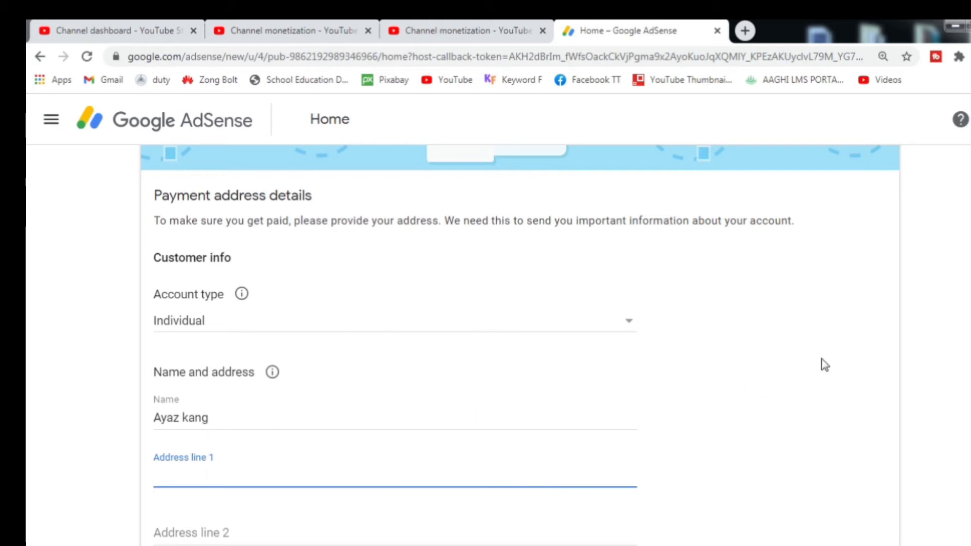
scroll(26, 349, down, 2)
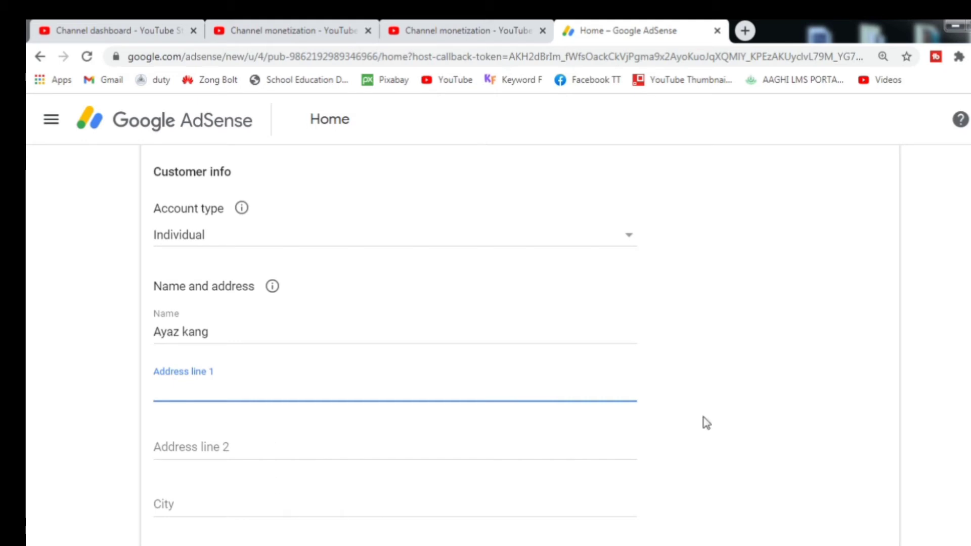
scroll(27, 364, down, 1)
scroll(26, 373, down, 3)
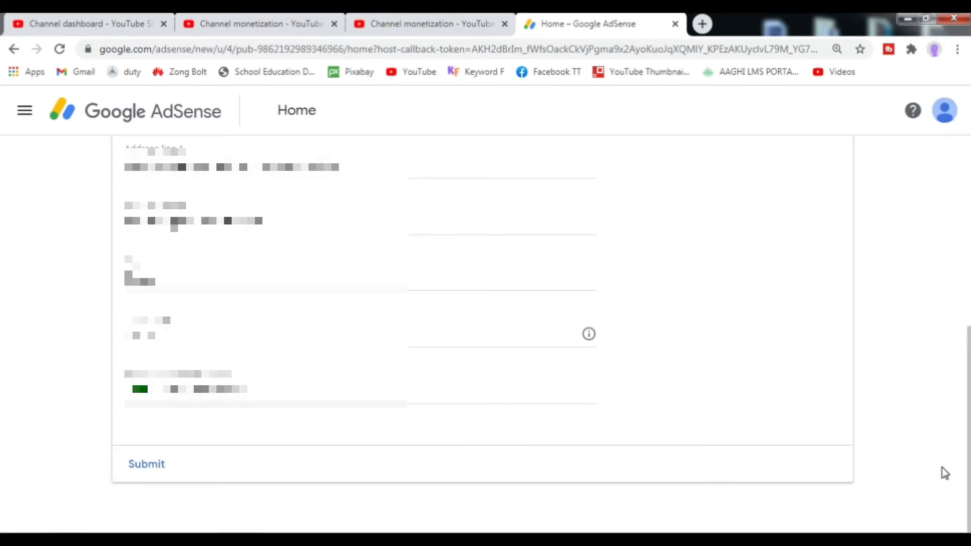
click(155, 465)
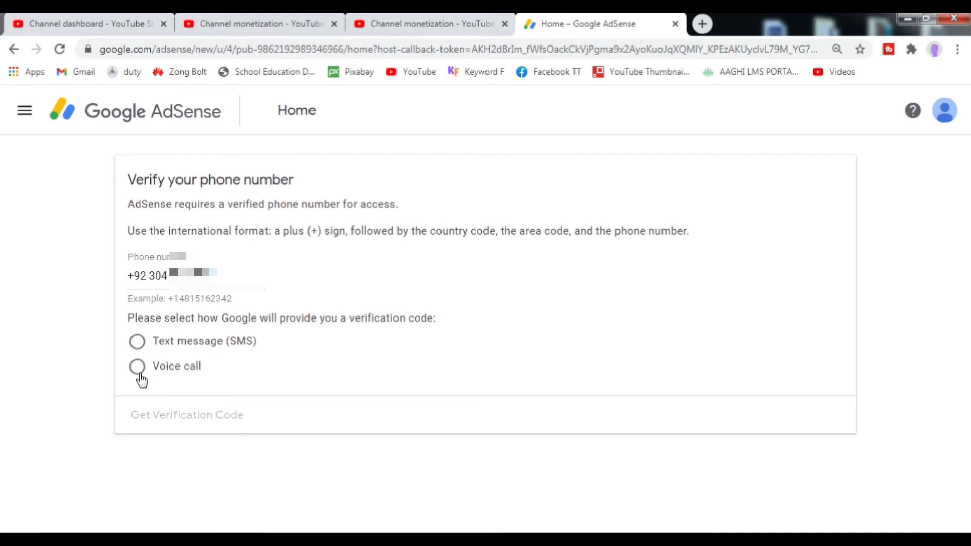
Choose text message (SMS) for the phone verification code, and review the status of the channel's monetization steps
click(138, 343)
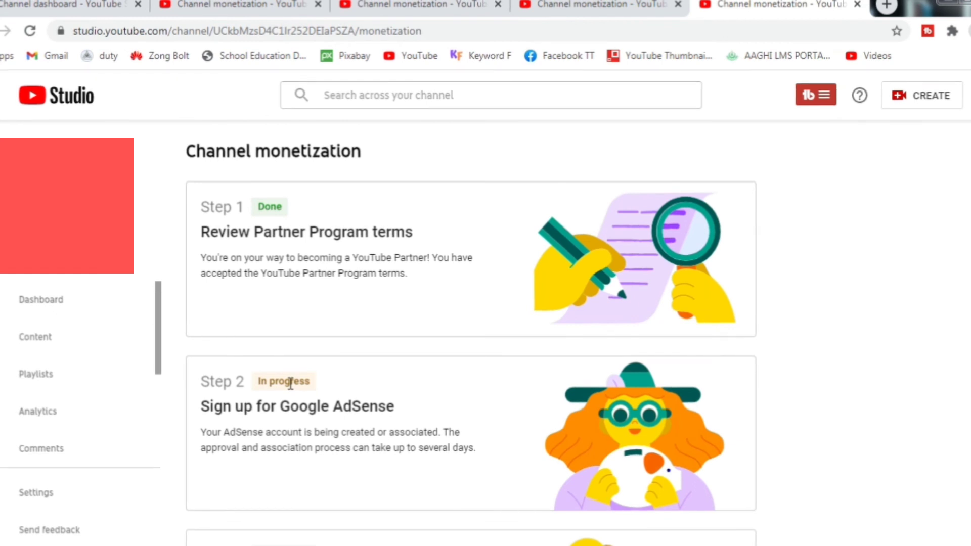
scroll(470, 338, down, 2)
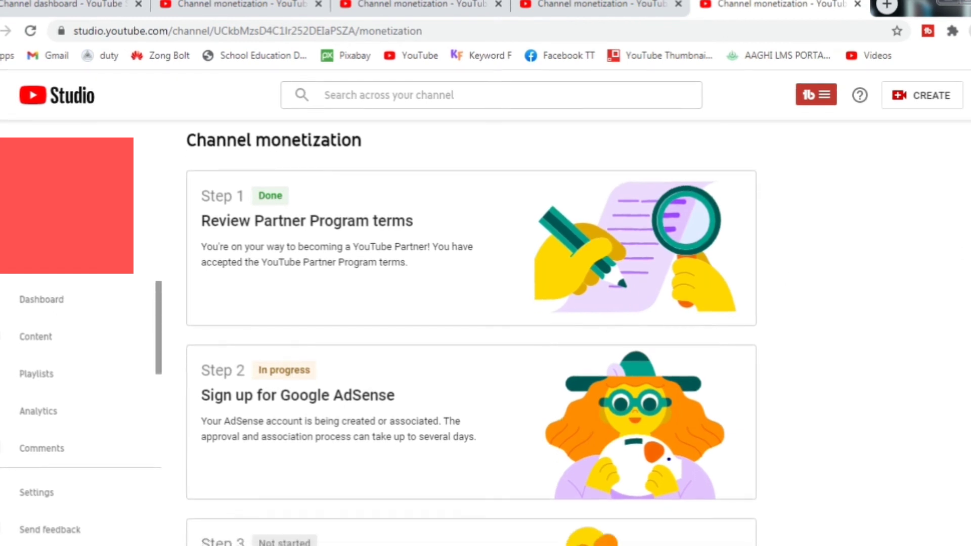
scroll(303, 264, down, 2)
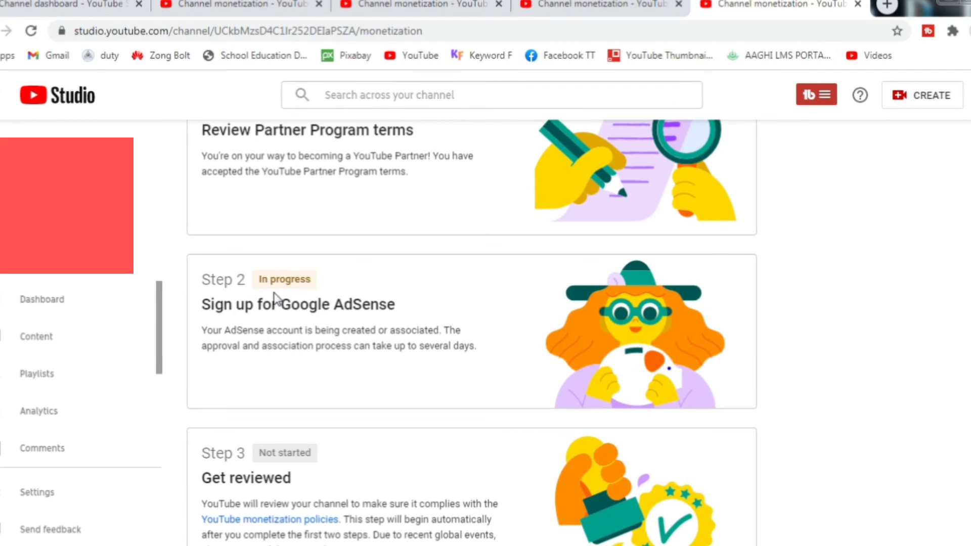